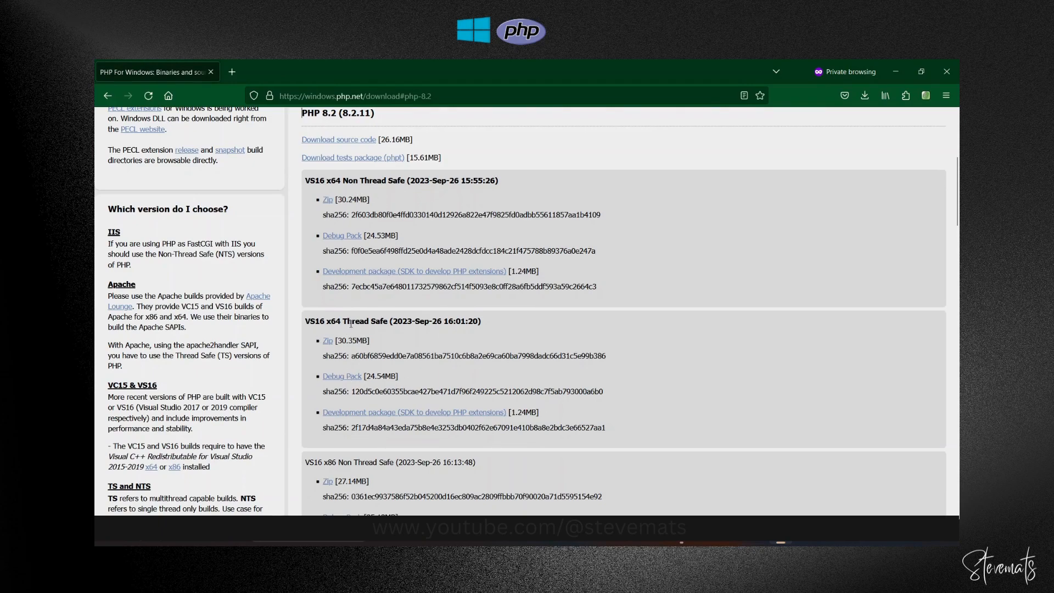
- Download the PHP 8.2 VS16 x64 Thread Safe zip and show the downloaded file in its folder
{"action": "left_click_drag", "start_coordinate": [347, 323], "coordinate": [384, 324]}
{"action": "left_click", "coordinate": [379, 335]}
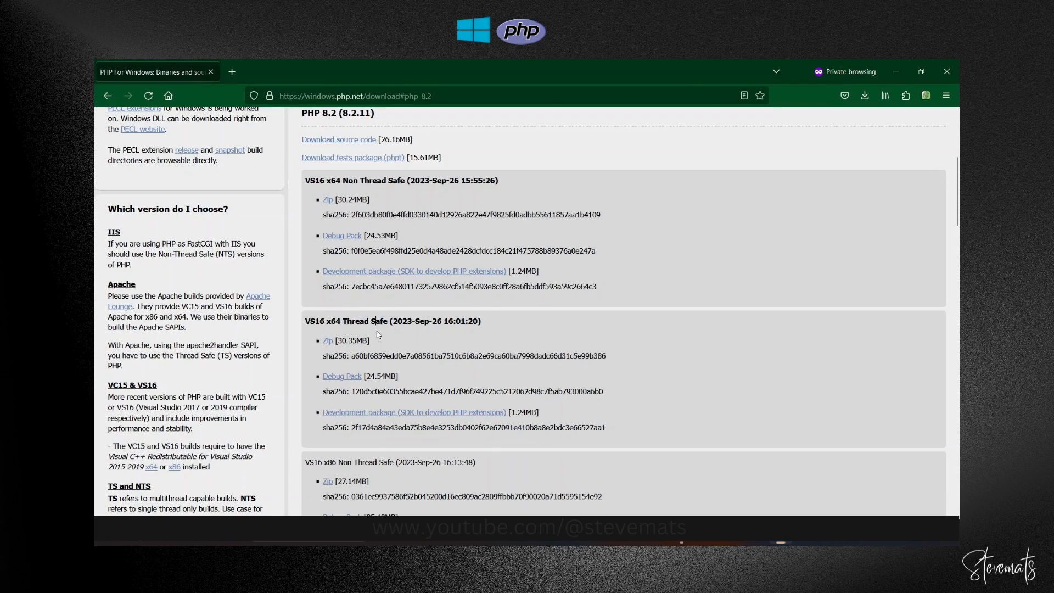
{"action": "left_click", "coordinate": [328, 341]}
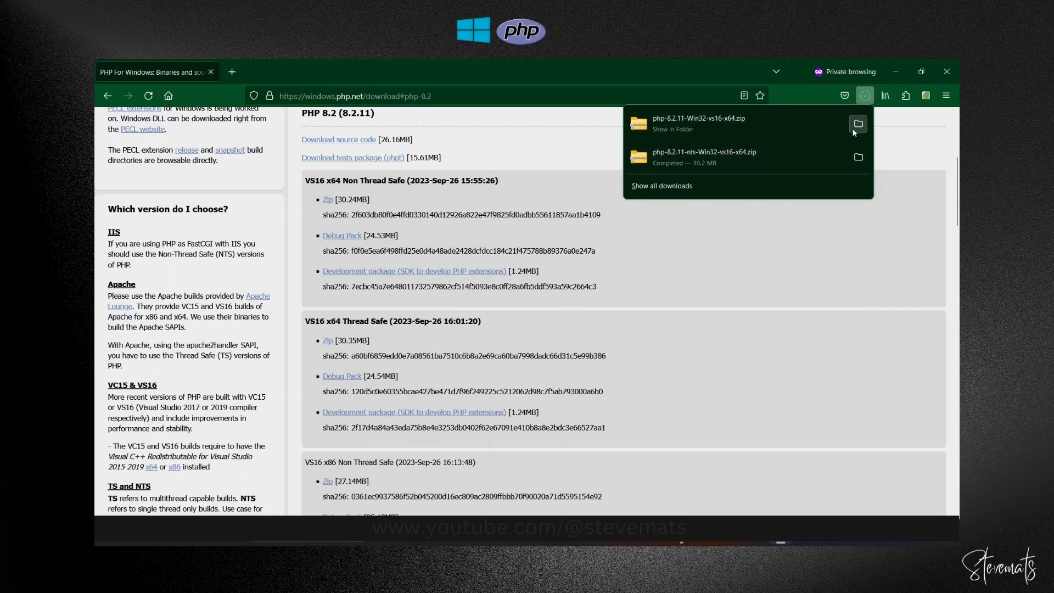
{"action": "left_click", "coordinate": [858, 126]}
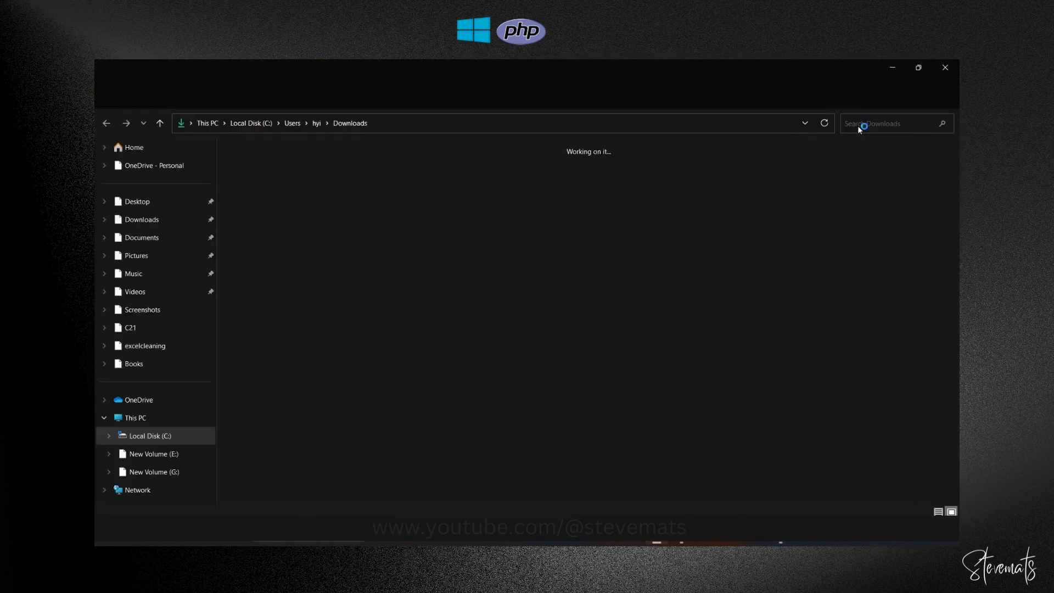
- Delete the php-8.2.11-nts-Win32-vs16-x64 archive from the Downloads folder
{"action": "left_click", "coordinate": [424, 221]}
{"action": "left_click_drag", "start_coordinate": [397, 219], "coordinate": [335, 203]}
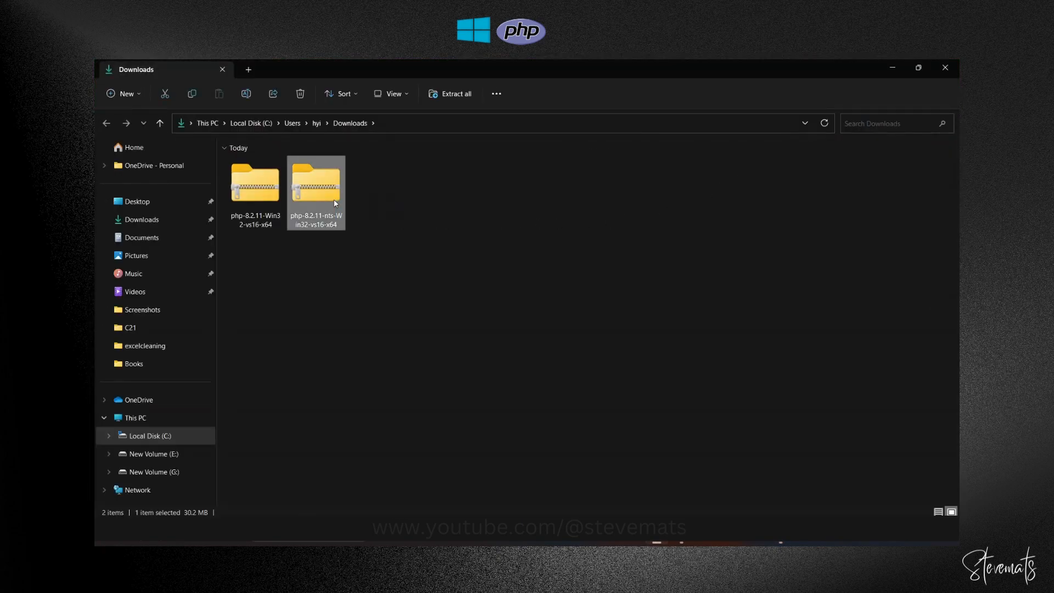
{"action": "key", "text": "Delete"}
- Extract the php-8.2.11-Win32-vs16-x64 archive into a Downloads subfolder named php-8.2.11
{"action": "left_click", "coordinate": [264, 208]}
{"action": "right_click", "coordinate": [264, 208]}
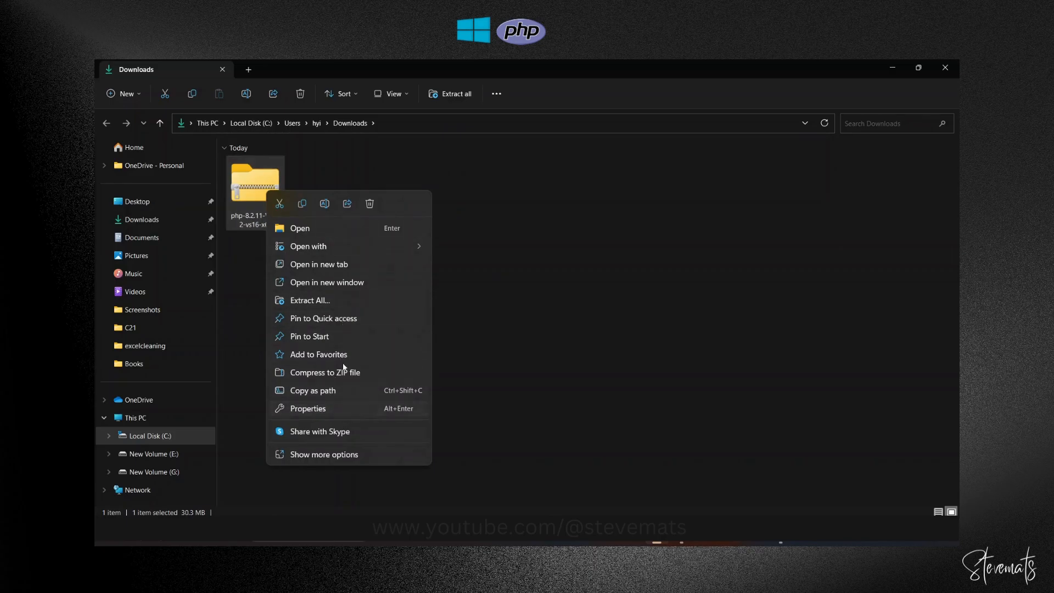
{"action": "left_click", "coordinate": [344, 302]}
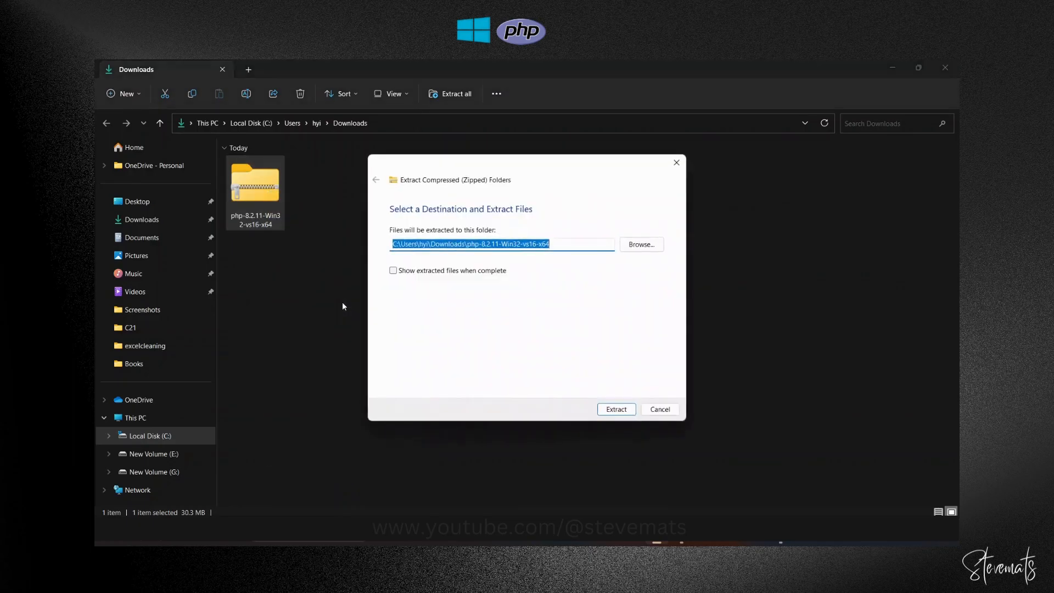
{"action": "left_click", "coordinate": [529, 245]}
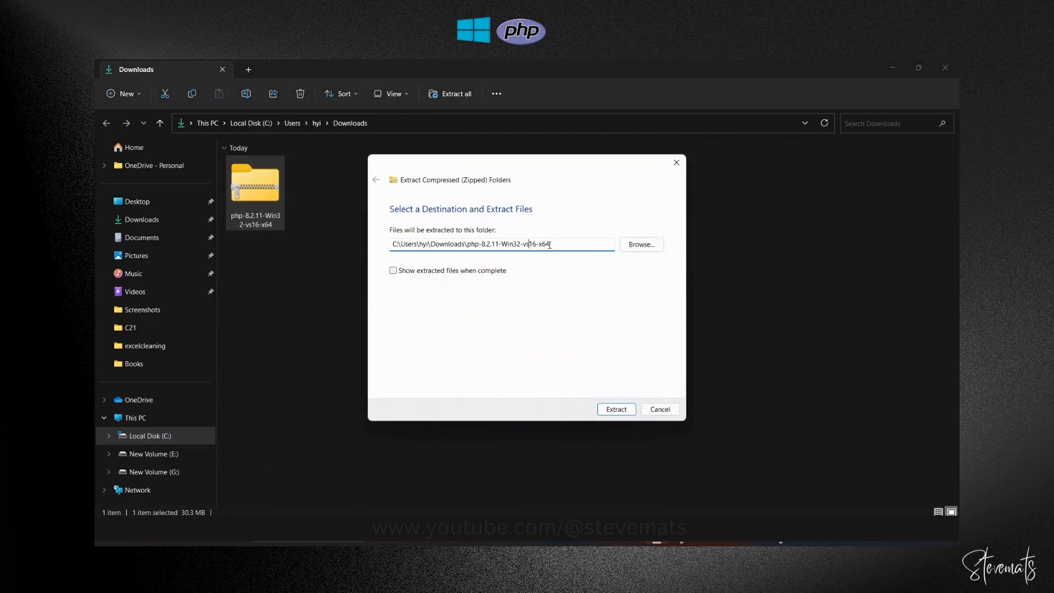
{"action": "left_click_drag", "start_coordinate": [557, 245], "coordinate": [500, 241]}
{"action": "key", "text": "BackSpace"}
{"action": "left_click", "coordinate": [632, 411]}
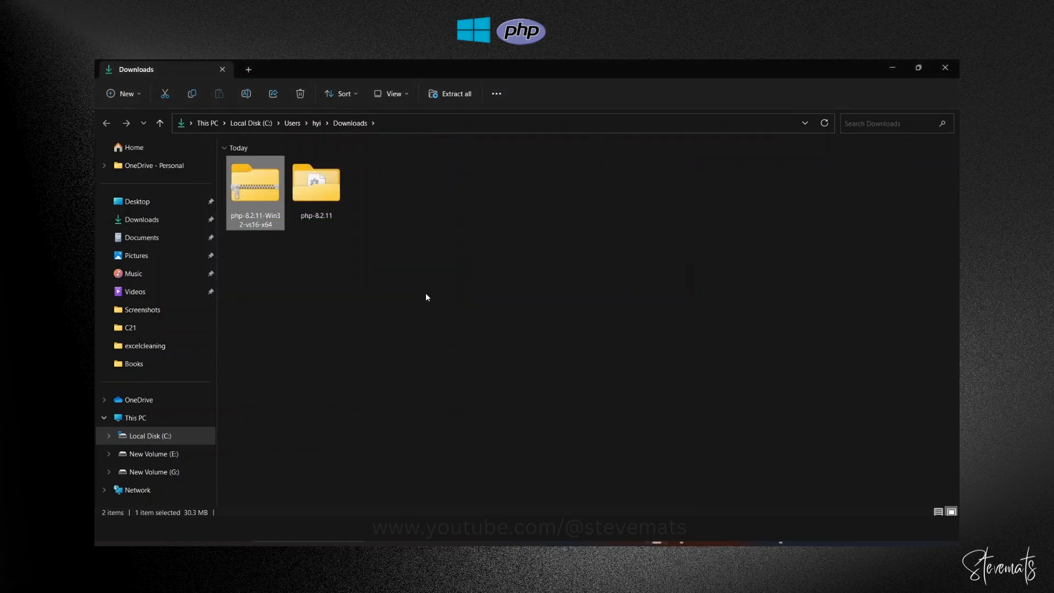
- Copy the extracted php-8.2.11 folder from Downloads to the root of Local Disk (C:)
{"action": "left_click", "coordinate": [426, 297]}
{"action": "left_click_drag", "start_coordinate": [369, 213], "coordinate": [291, 182]}
{"action": "right_click", "coordinate": [310, 185]}
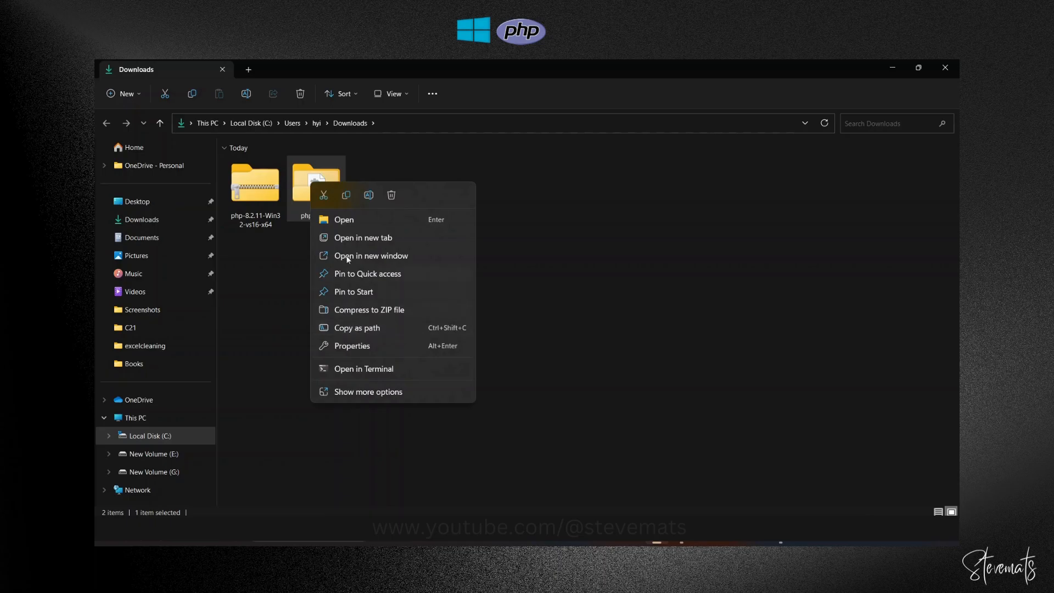
{"action": "left_click", "coordinate": [346, 196]}
{"action": "left_click", "coordinate": [332, 304]}
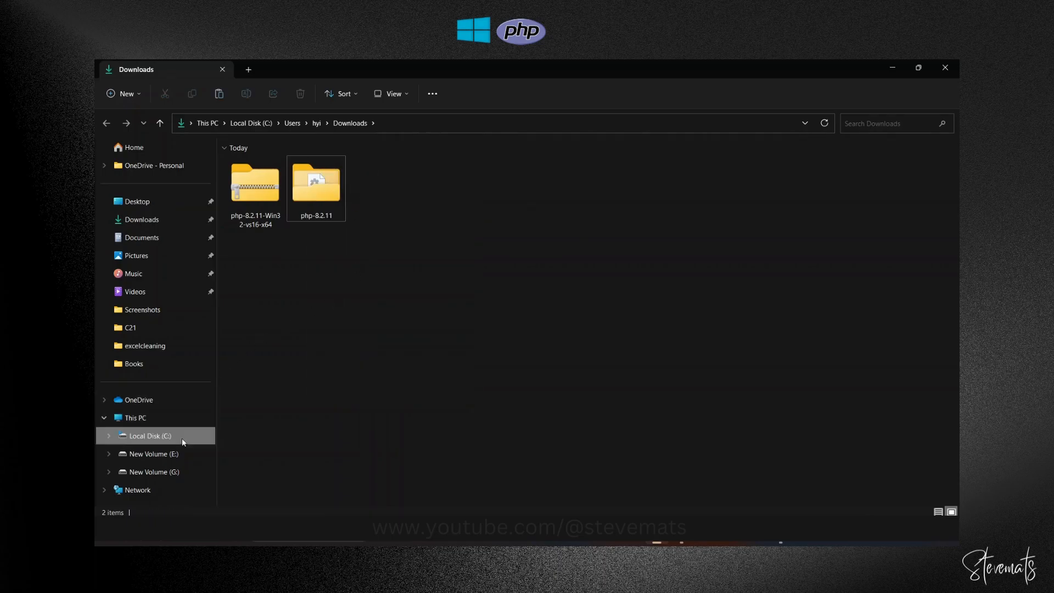
{"action": "left_click", "coordinate": [167, 437]}
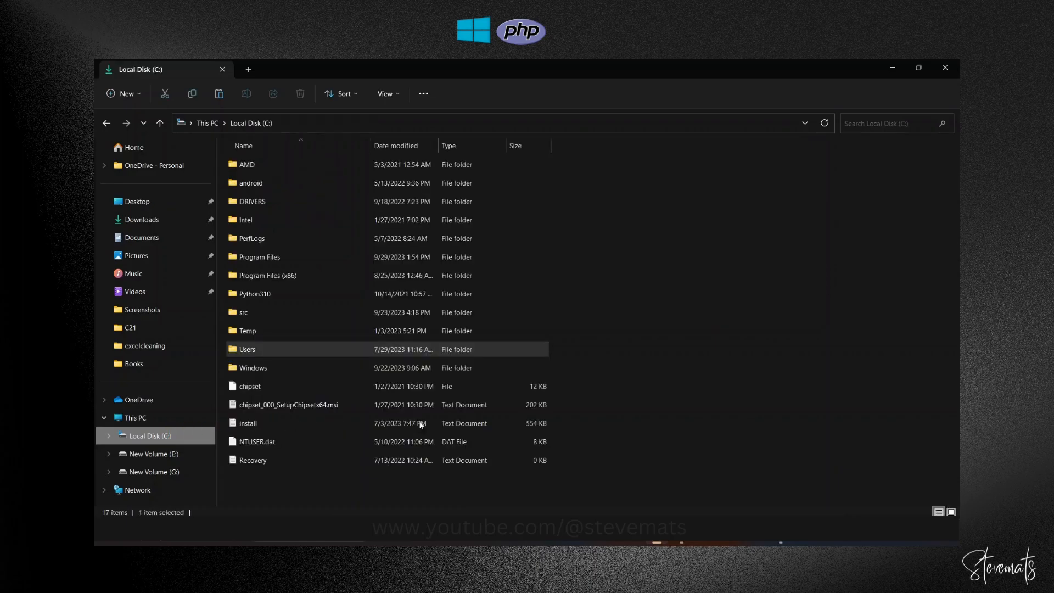
{"action": "right_click", "coordinate": [519, 493]}
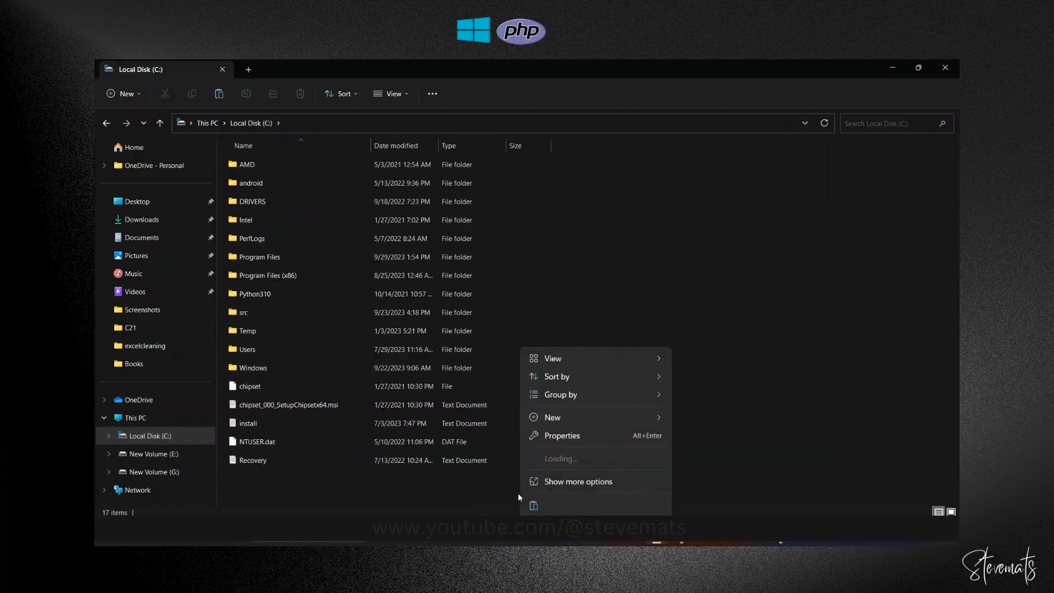
{"action": "left_click", "coordinate": [475, 487]}
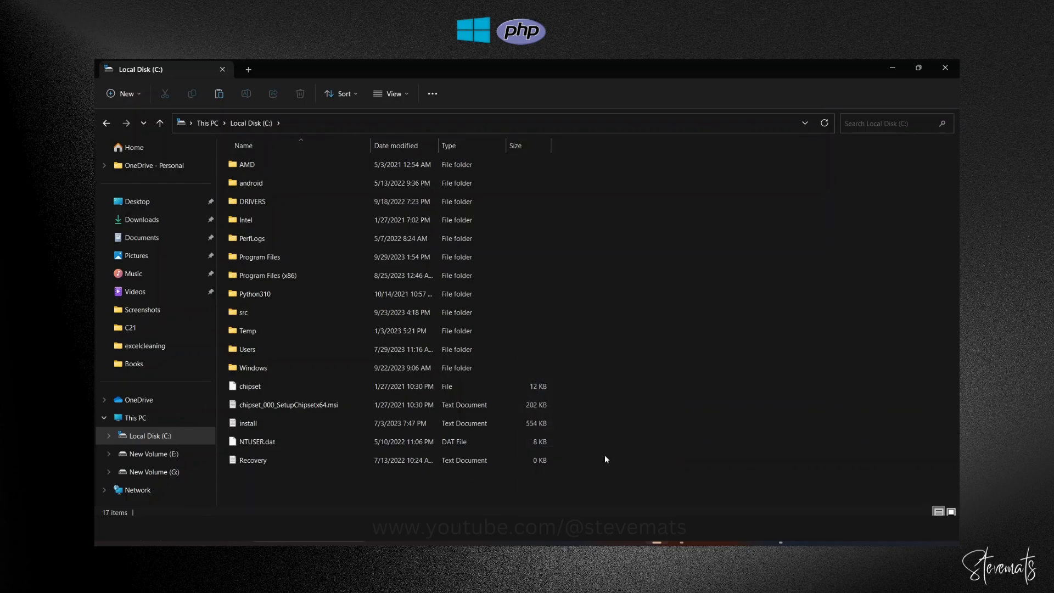
{"action": "right_click", "coordinate": [630, 450]}
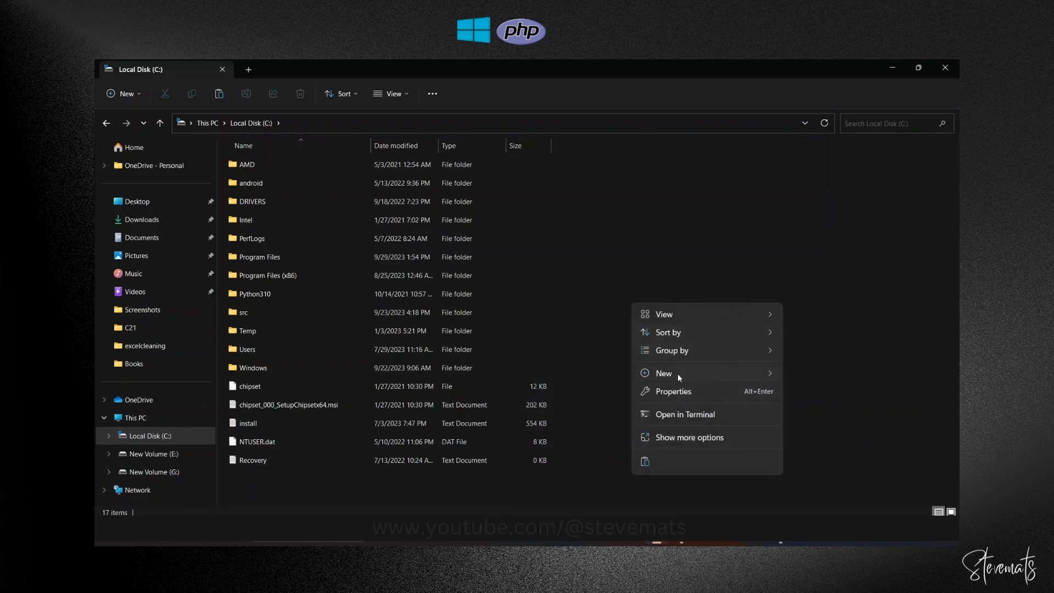
{"action": "left_click", "coordinate": [646, 462]}
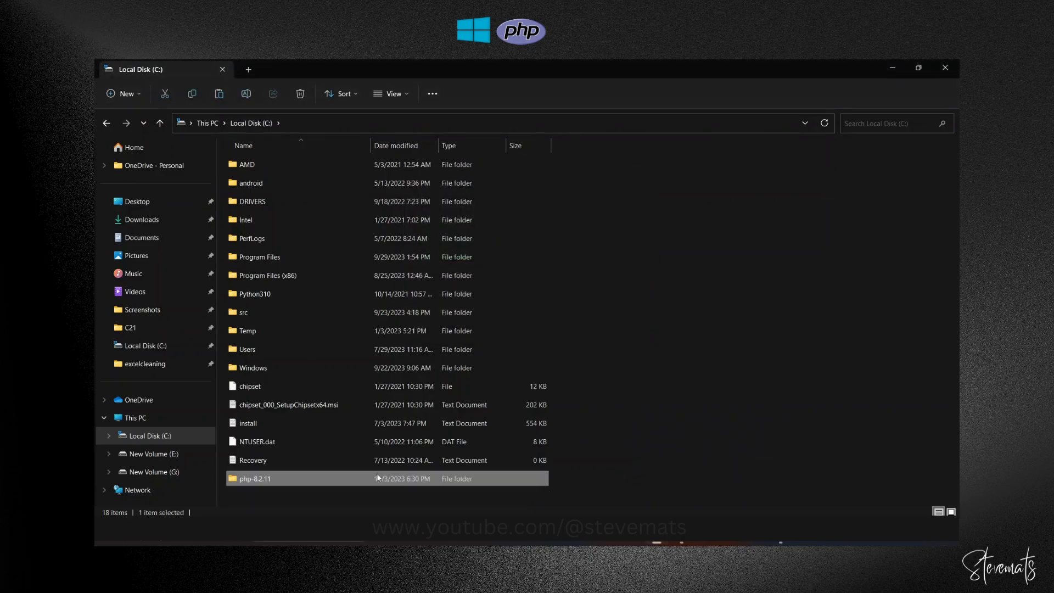
- Open the php-8.2.11 folder on drive C and copy its full path, C:\php-8.2.11
{"action": "double_click", "coordinate": [373, 479]}
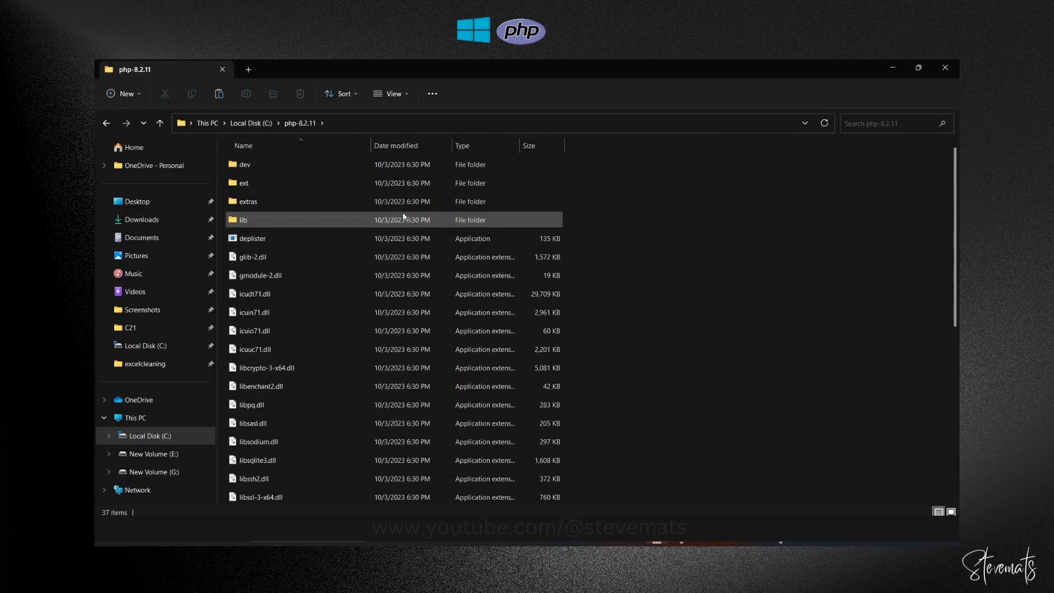
{"action": "left_click", "coordinate": [403, 127]}
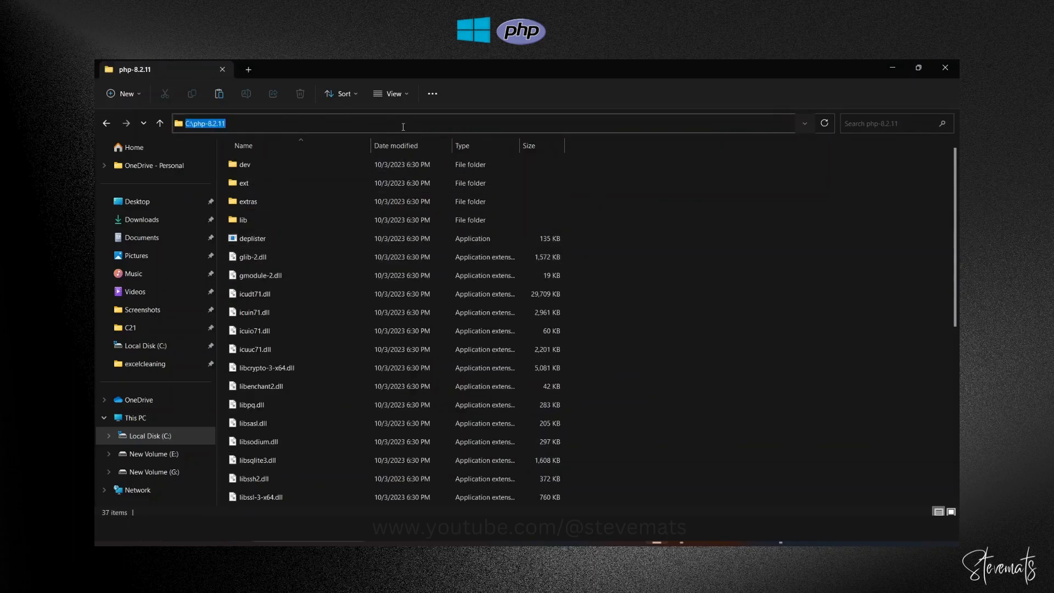
{"action": "right_click", "coordinate": [403, 127]}
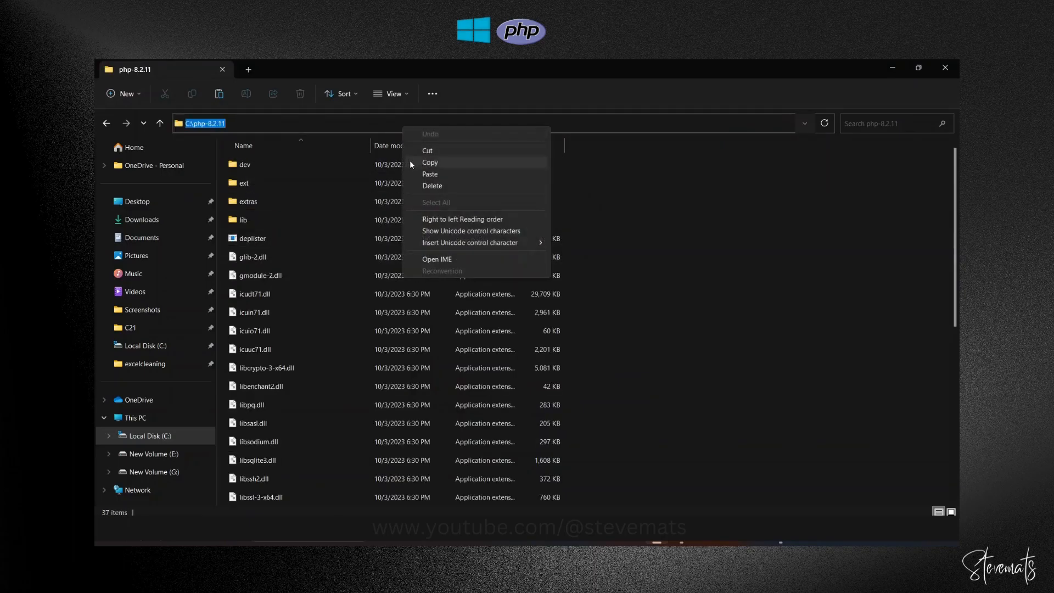
{"action": "left_click", "coordinate": [430, 162]}
{"action": "left_click", "coordinate": [734, 278]}
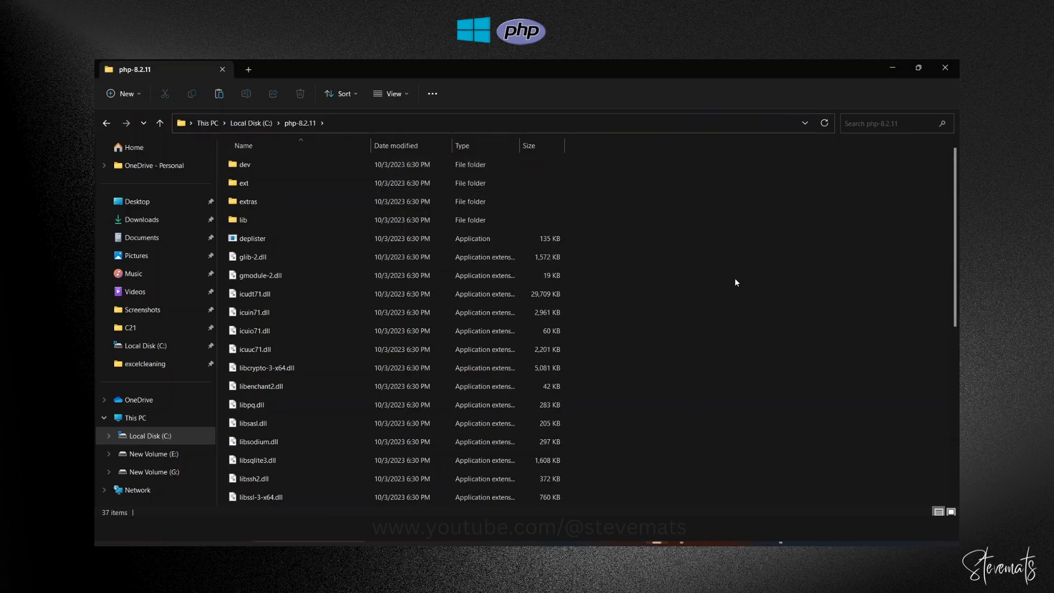
- Search Windows for "env" and open the Environment Variables dialog from the system environment settings
{"action": "key", "text": "super"}
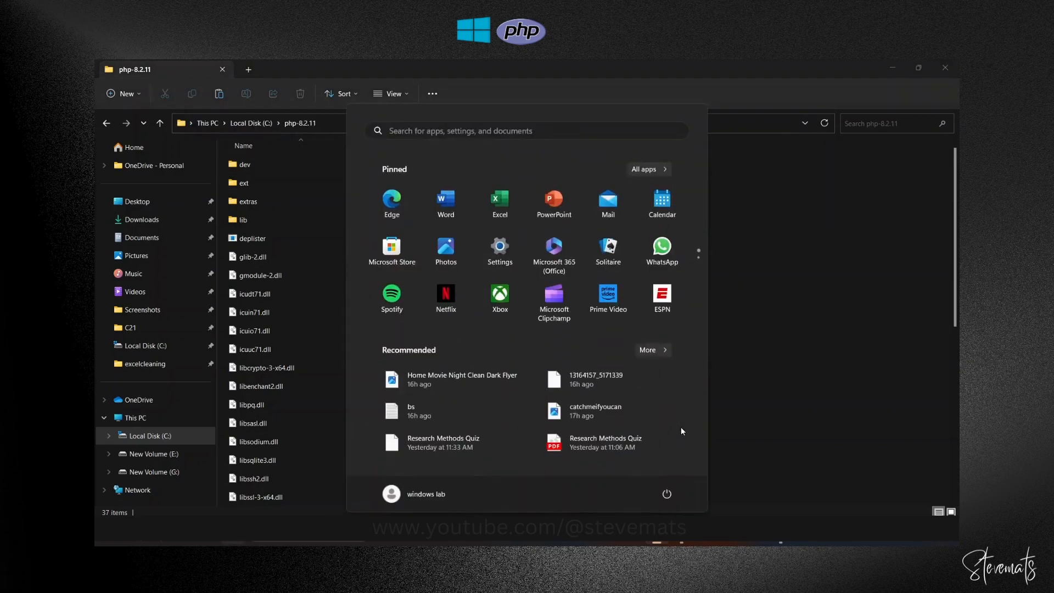
{"action": "type", "text": "env"}
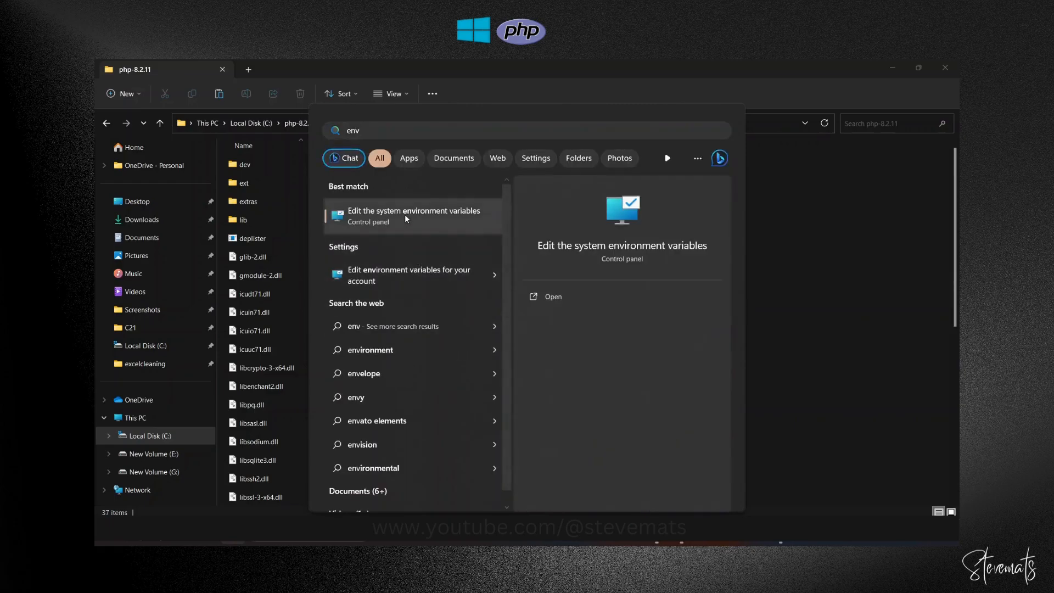
{"action": "left_click", "coordinate": [404, 215]}
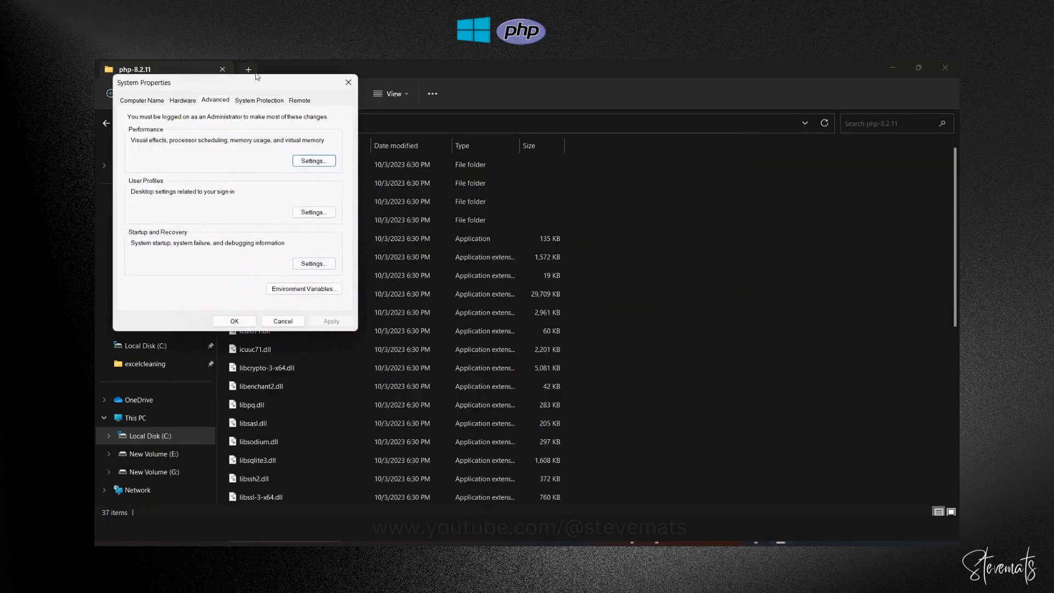
{"action": "left_click_drag", "start_coordinate": [257, 82], "coordinate": [317, 87]}
{"action": "left_click", "coordinate": [354, 295]}
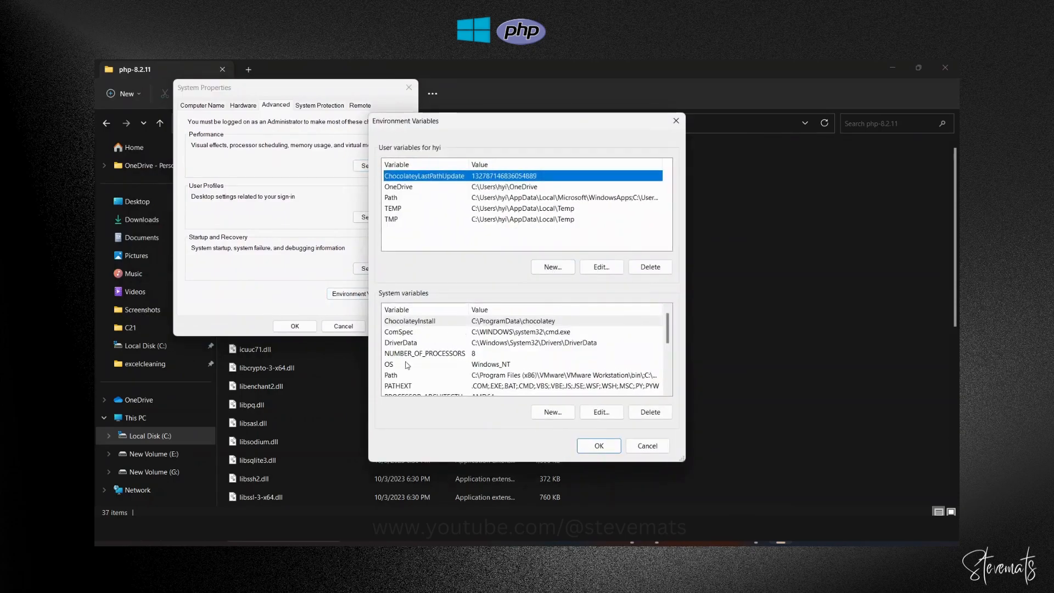
- Add C:\php-8.2.11 as a new entry in the system Path variable and confirm the changes
{"action": "left_click", "coordinate": [407, 378]}
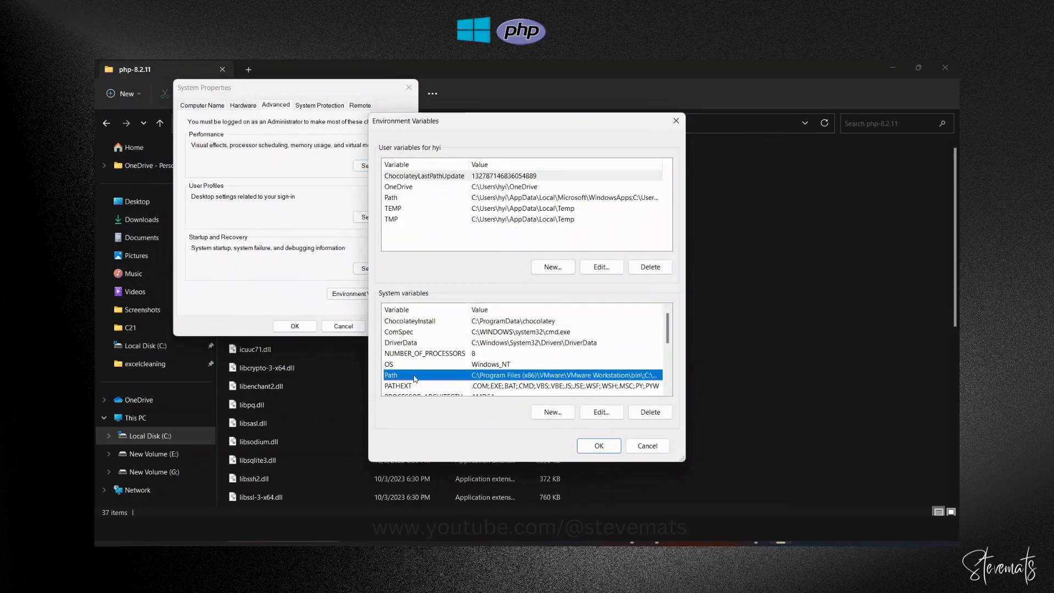
{"action": "left_click", "coordinate": [602, 413]}
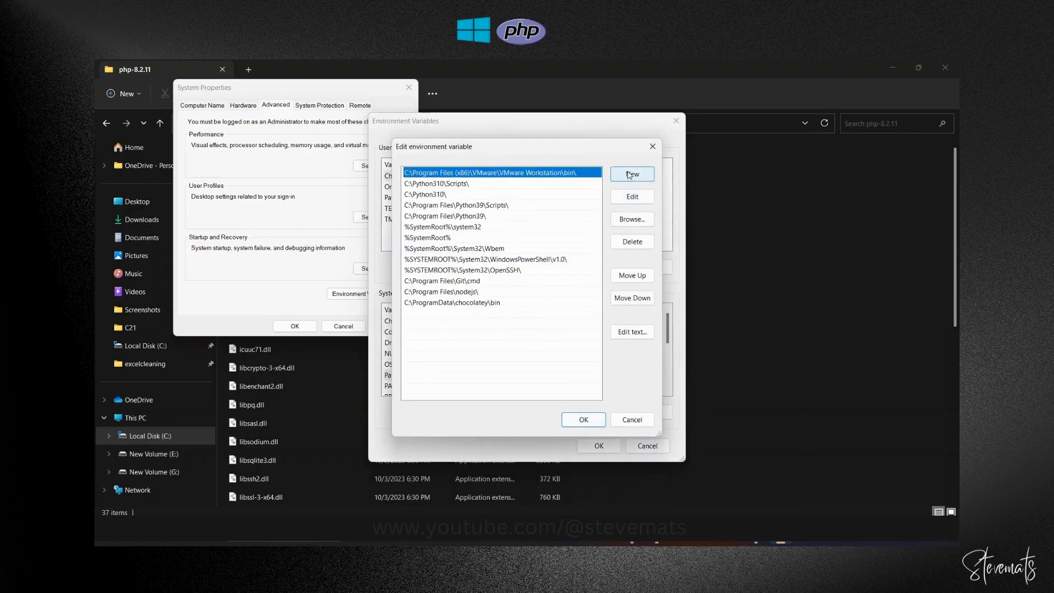
{"action": "left_click", "coordinate": [634, 182]}
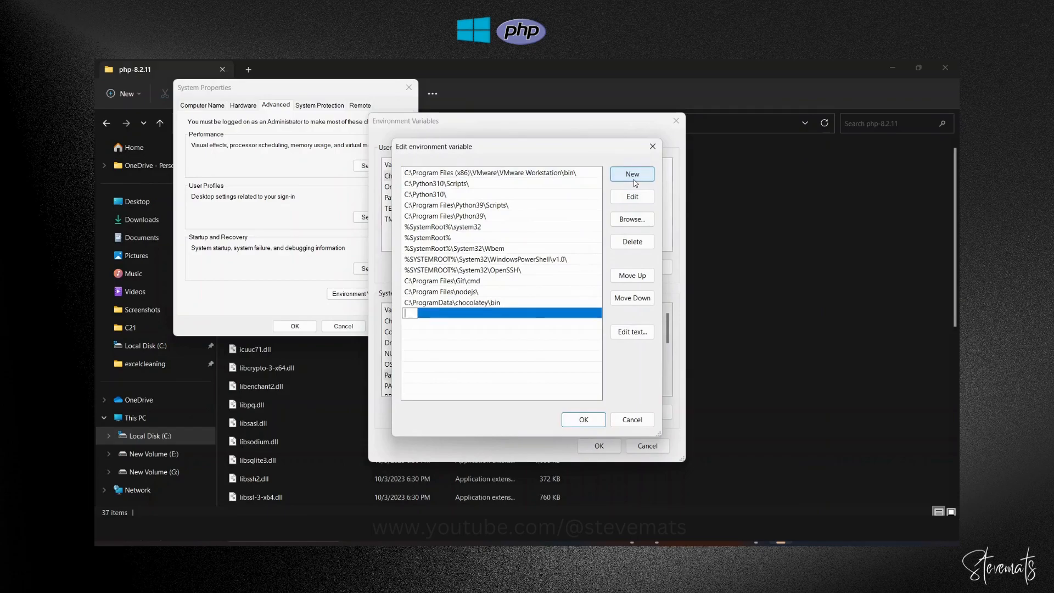
{"action": "right_click", "coordinate": [407, 316]}
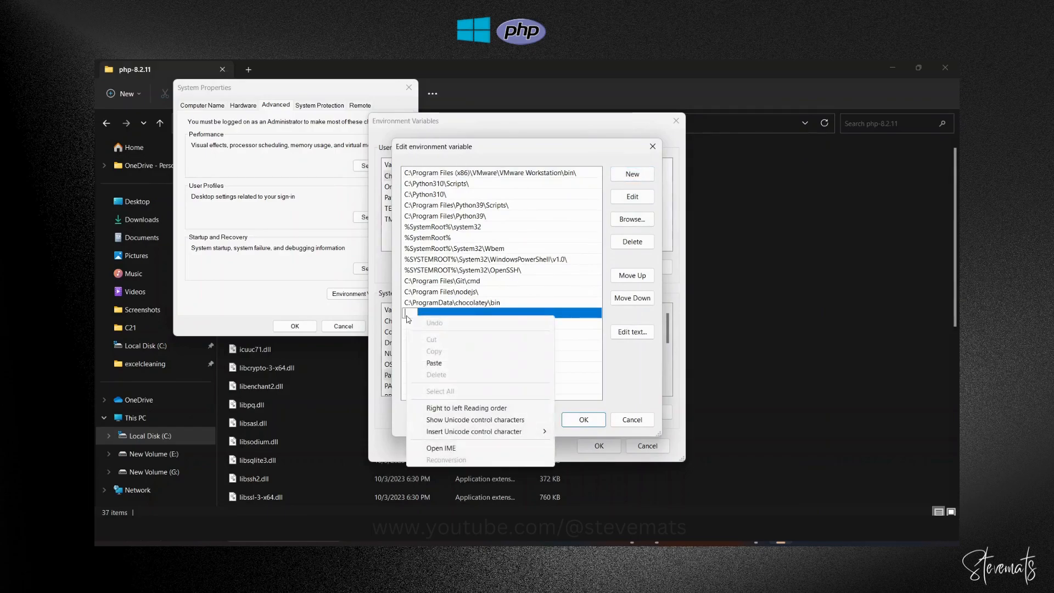
{"action": "left_click", "coordinate": [434, 363]}
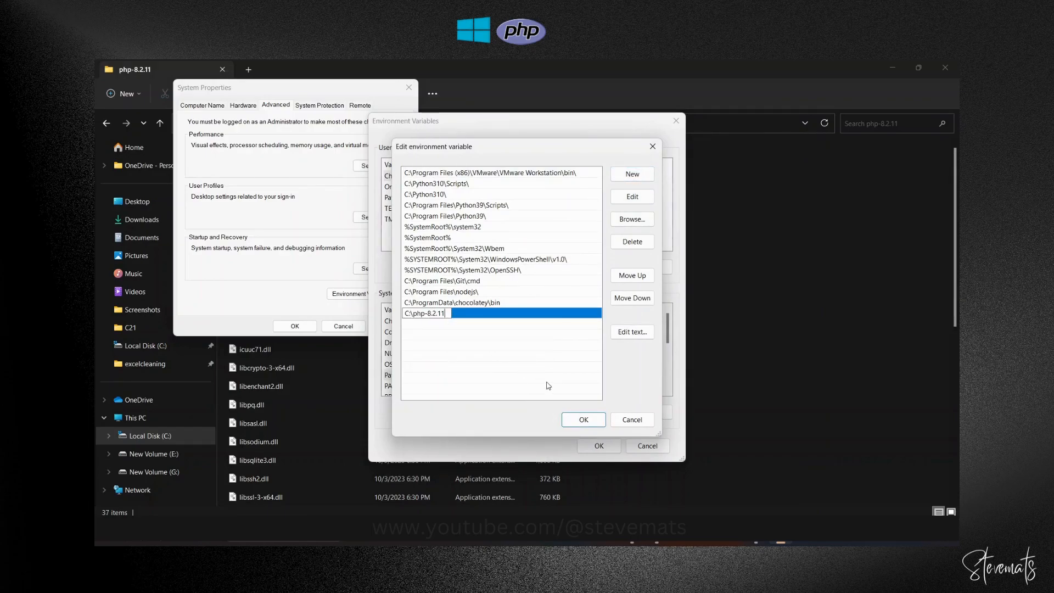
{"action": "left_click", "coordinate": [583, 420]}
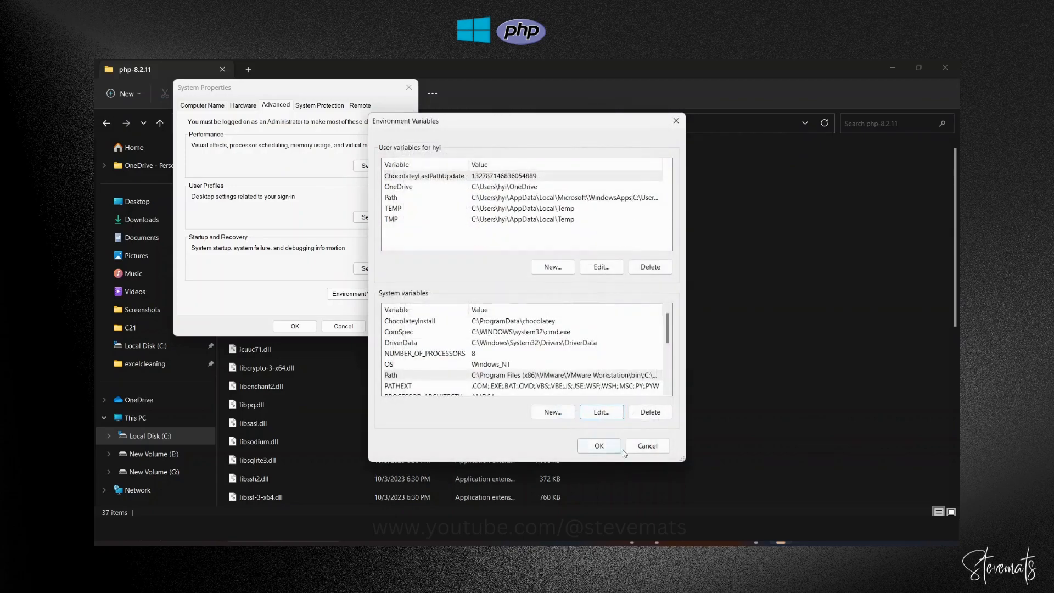
{"action": "left_click", "coordinate": [602, 446]}
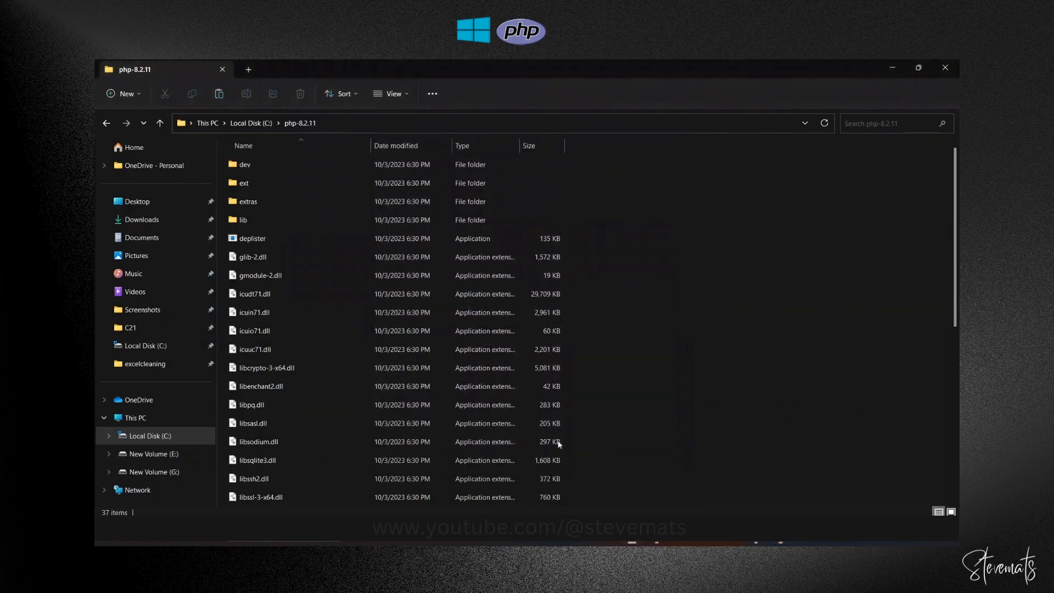
- Close the File Explorer window and return to the PHP downloads page in the browser
{"action": "left_click", "coordinate": [783, 543]}
{"action": "left_click", "coordinate": [288, 328]}
{"action": "left_click", "coordinate": [957, 64]}
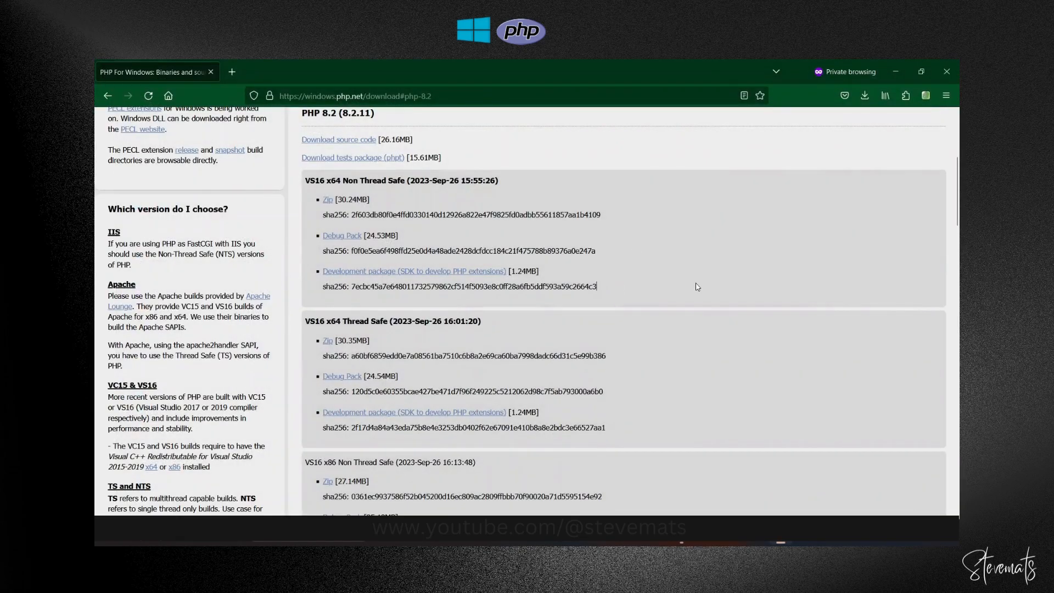
- Search Windows for "cmd" and open Command Prompt
{"action": "key", "text": "super"}
{"action": "type", "text": "cmd"}
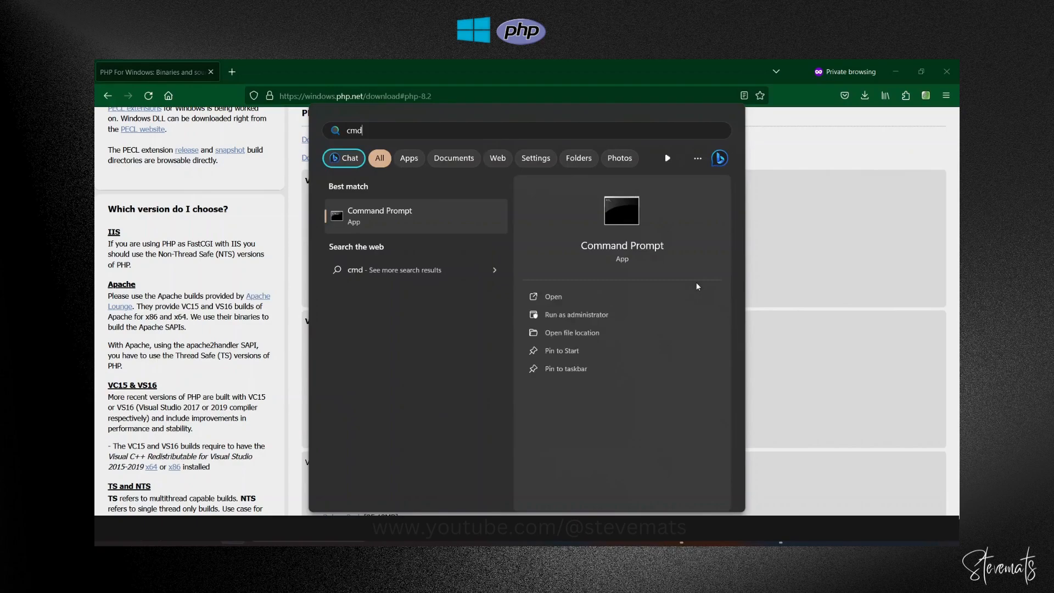
{"action": "key", "text": "Return"}
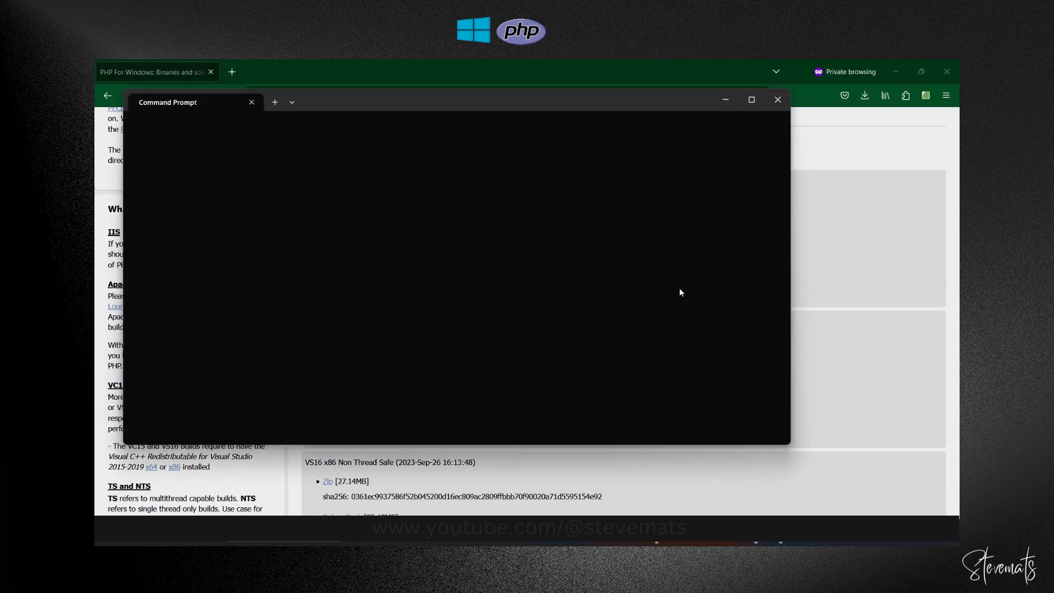
- Change the console text to green with "color a" and clear the screen with "cls"
{"action": "type", "text": "color a"}
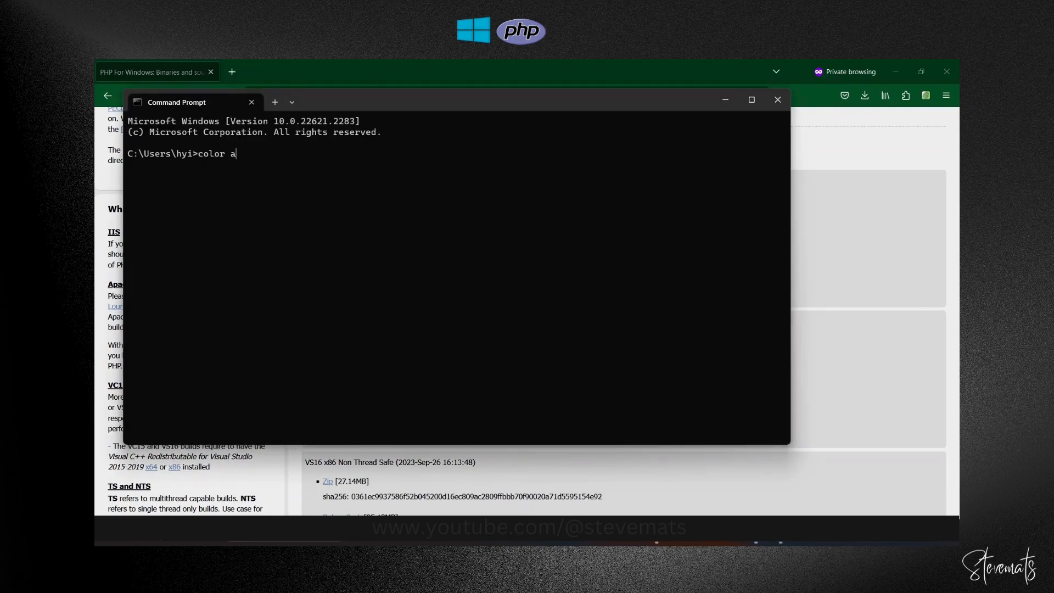
{"action": "key", "text": "Return"}
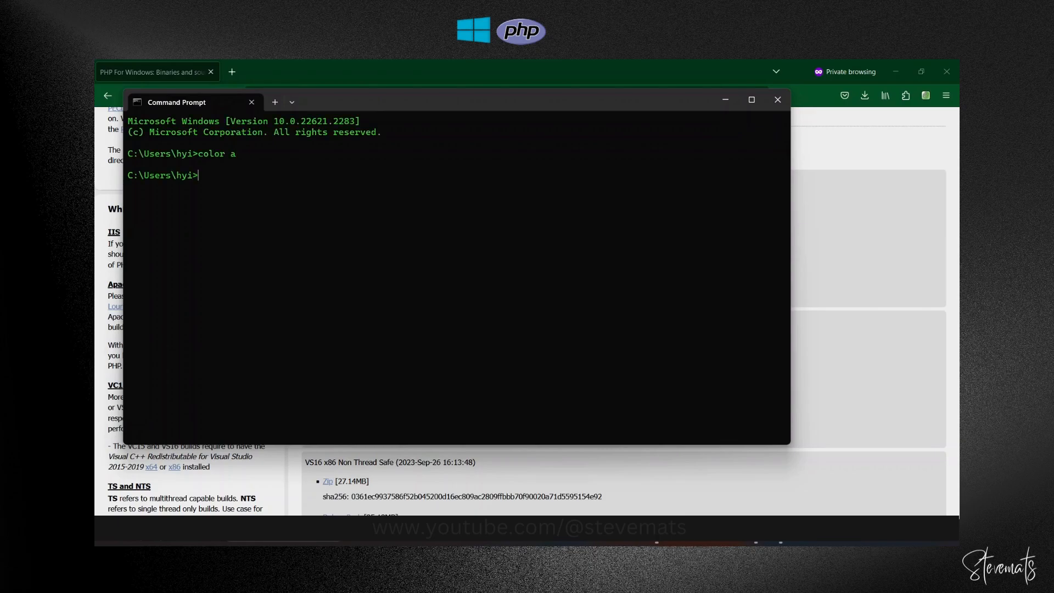
{"action": "type", "text": "cls"}
{"action": "key", "text": "Return"}
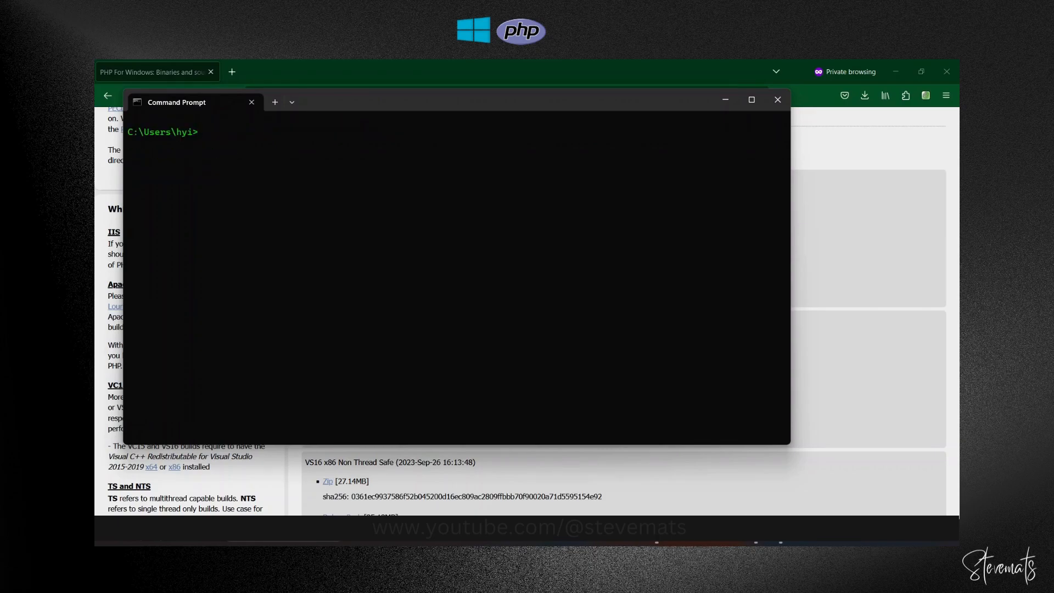
- Check the installed PHP version with "php --version", then close Command Prompt
{"action": "type", "text": "php --version"}
{"action": "key", "text": "Return"}
{"action": "left_click_drag", "start_coordinate": [142, 143], "coordinate": [180, 144]}
{"action": "left_click", "coordinate": [233, 175]}
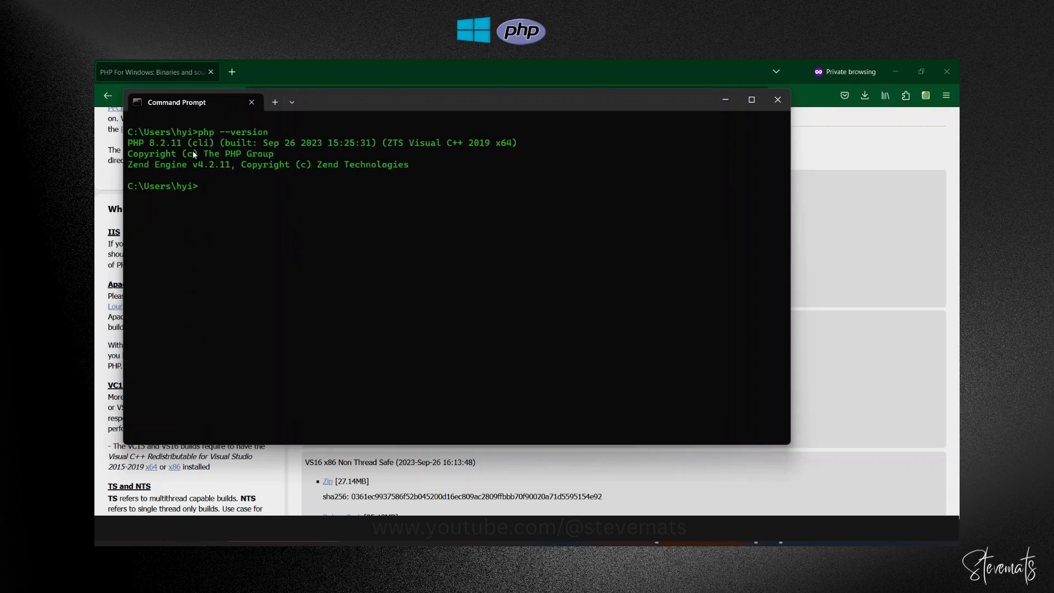
{"action": "left_click", "coordinate": [777, 99]}
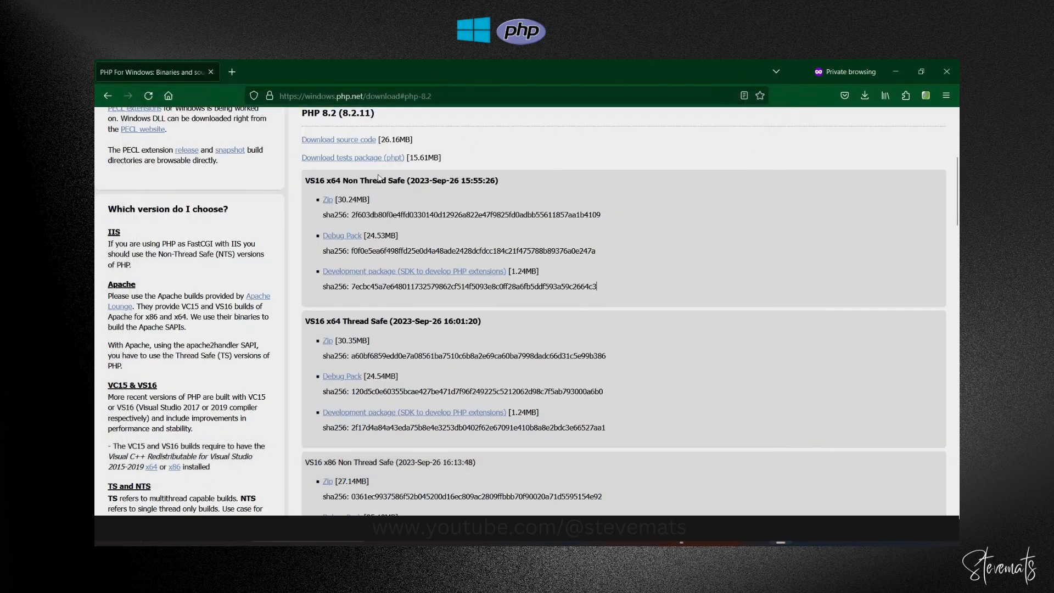
{"action": "scroll", "coordinate": [441, 348], "scroll_direction": "up", "scroll_amount": 5}
{"action": "scroll", "coordinate": [459, 353], "scroll_direction": "down", "scroll_amount": 4}
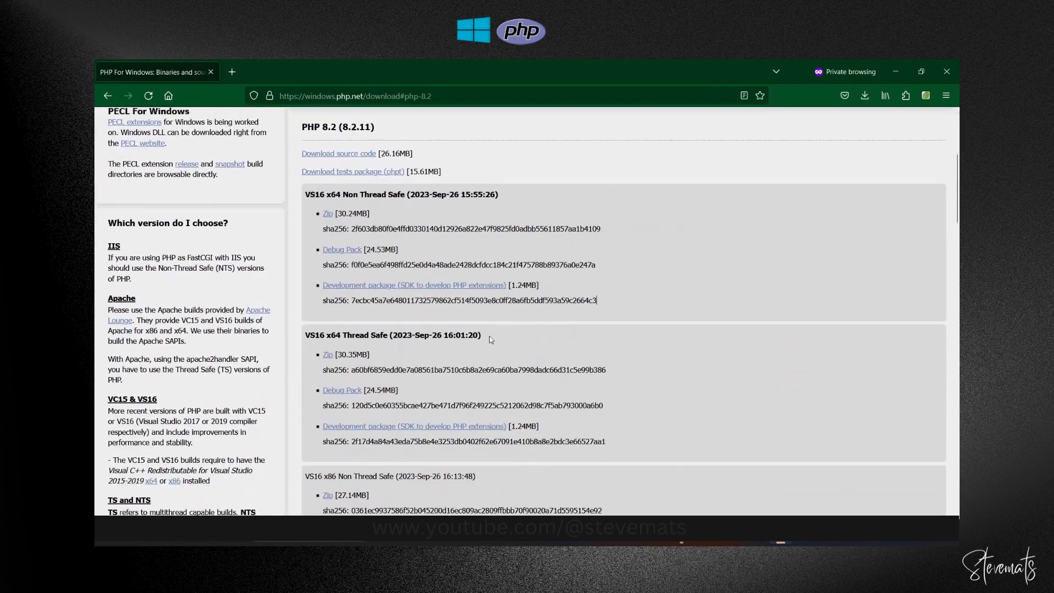